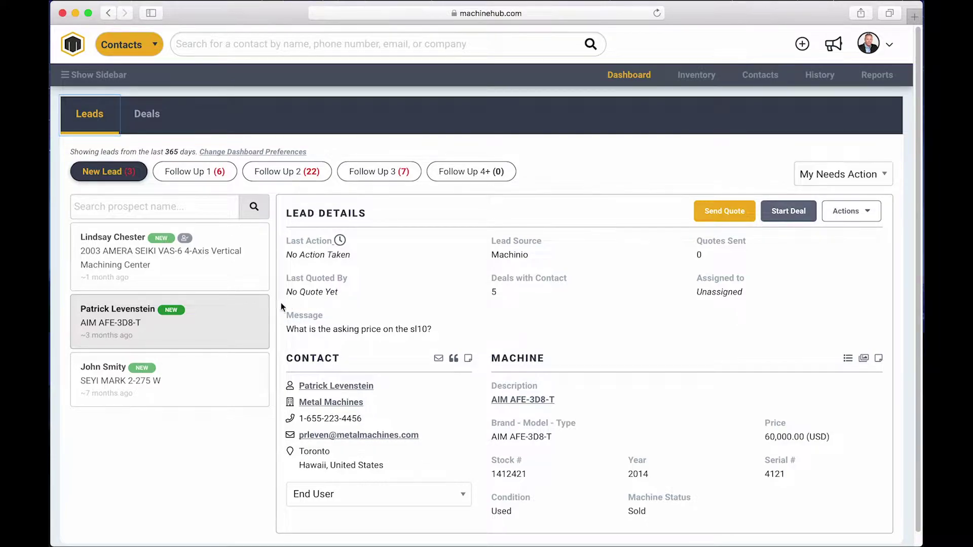
Start a deal from the AIM AFE-3D8-T lead at the Interested stage, noting that the contact was spoken to and wants to schedule an inspection.
{"action": "left_click", "coordinate": [794, 213]}
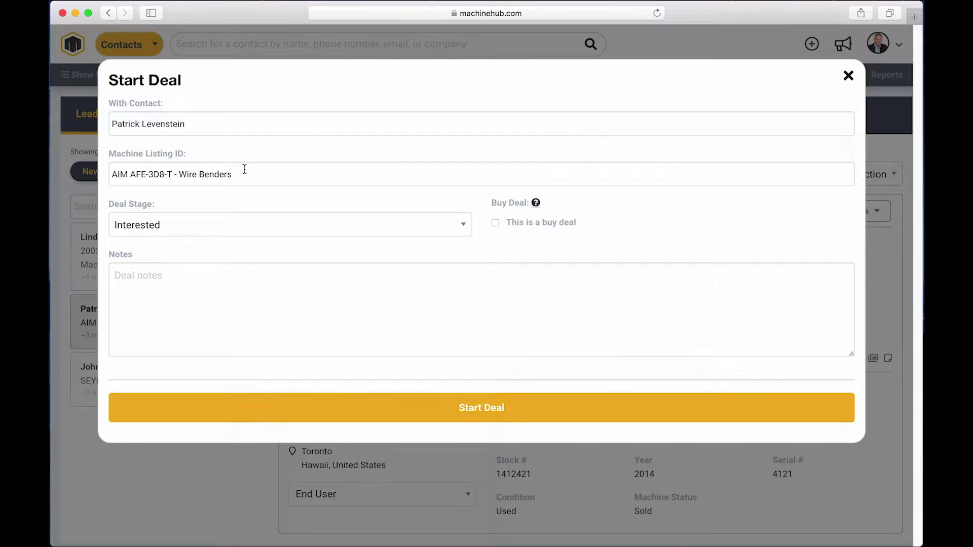
{"action": "left_click", "coordinate": [179, 230]}
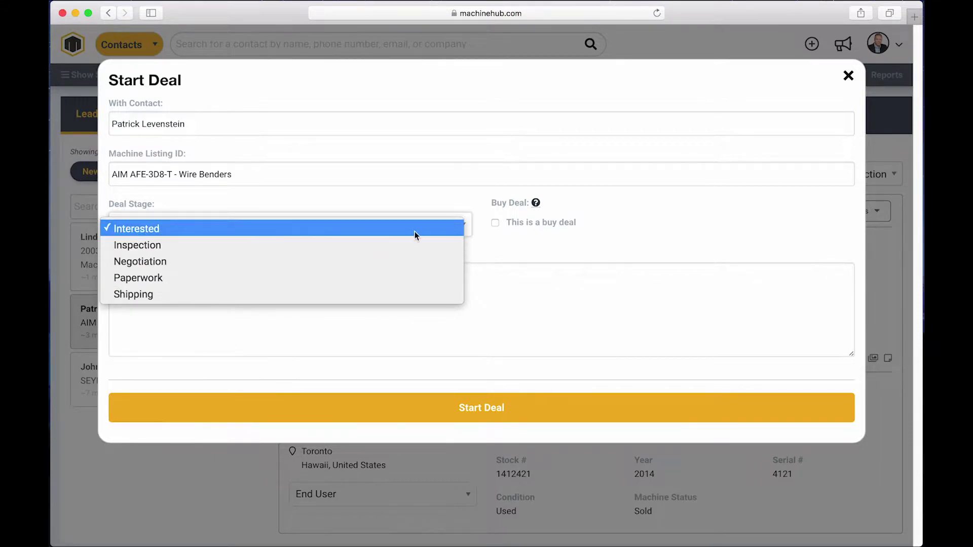
{"action": "left_click", "coordinate": [600, 247]}
{"action": "left_click", "coordinate": [187, 274]}
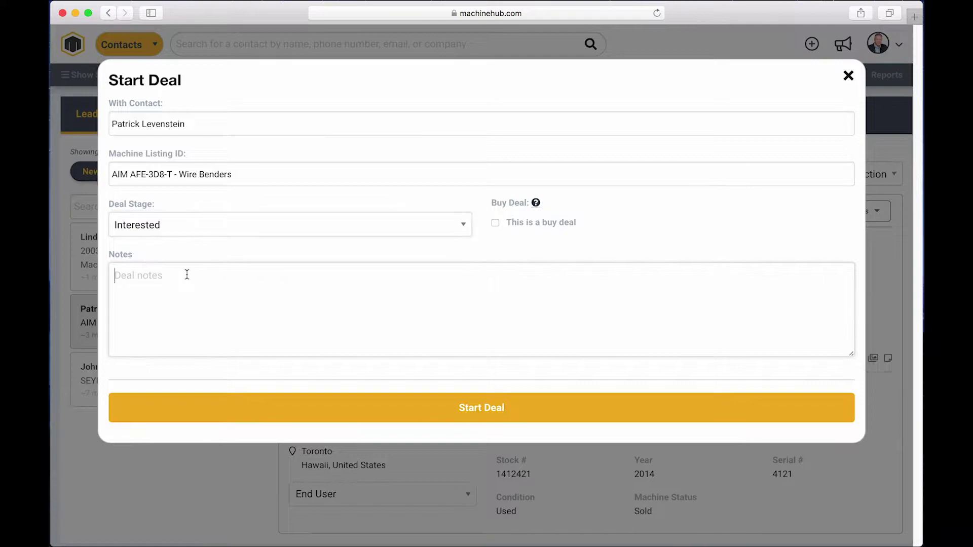
{"action": "type", "text": "Spoke to Patrick   Wan"}
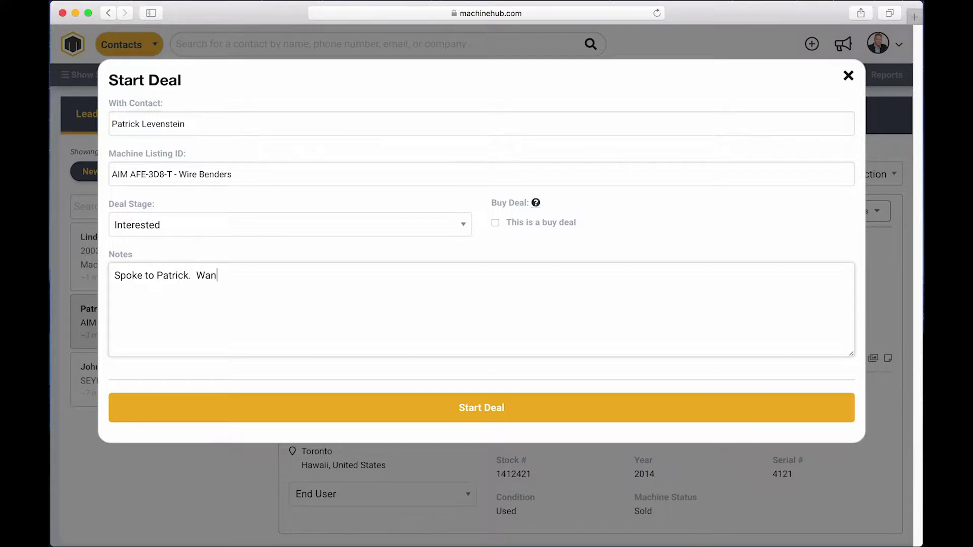
{"action": "type", "text": "ts to schedule an inspection."}
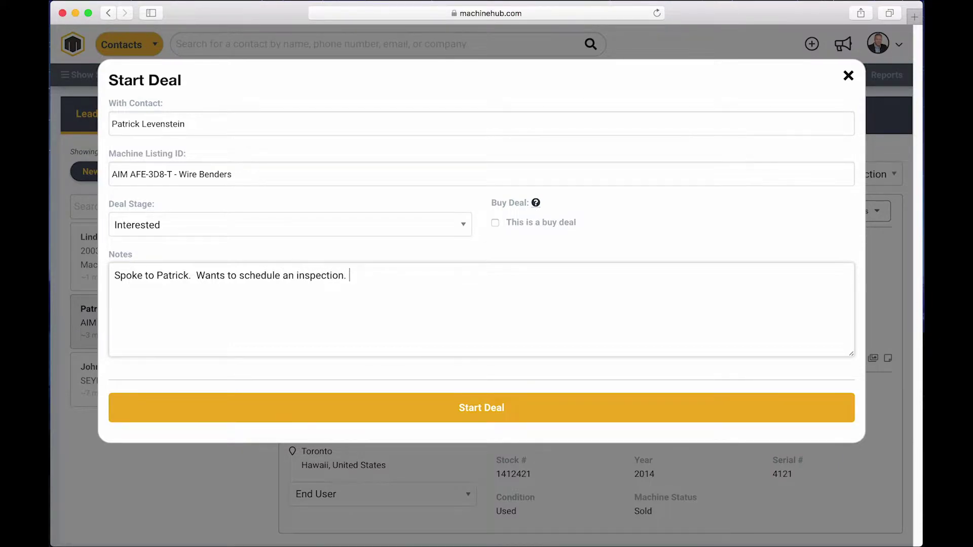
{"action": "left_click", "coordinate": [503, 416]}
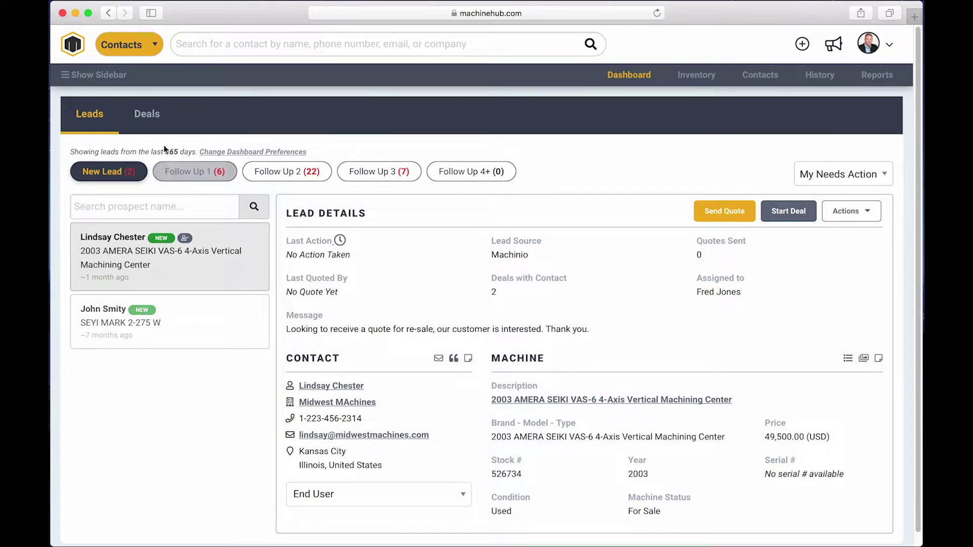
Review the new AIM AFE-3D8-T deal, check the sell and buy markers on the Interested deals, and open the buy deal.
{"action": "left_click", "coordinate": [144, 112]}
{"action": "scroll", "coordinate": [162, 245], "scroll_direction": "down", "scroll_amount": 10}
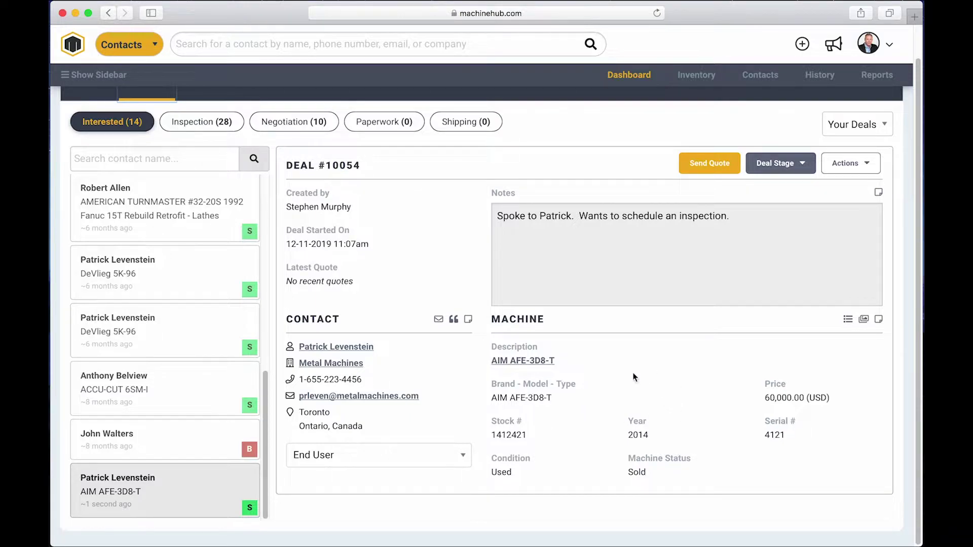
{"action": "scroll", "coordinate": [548, 381], "scroll_direction": "up", "scroll_amount": 1}
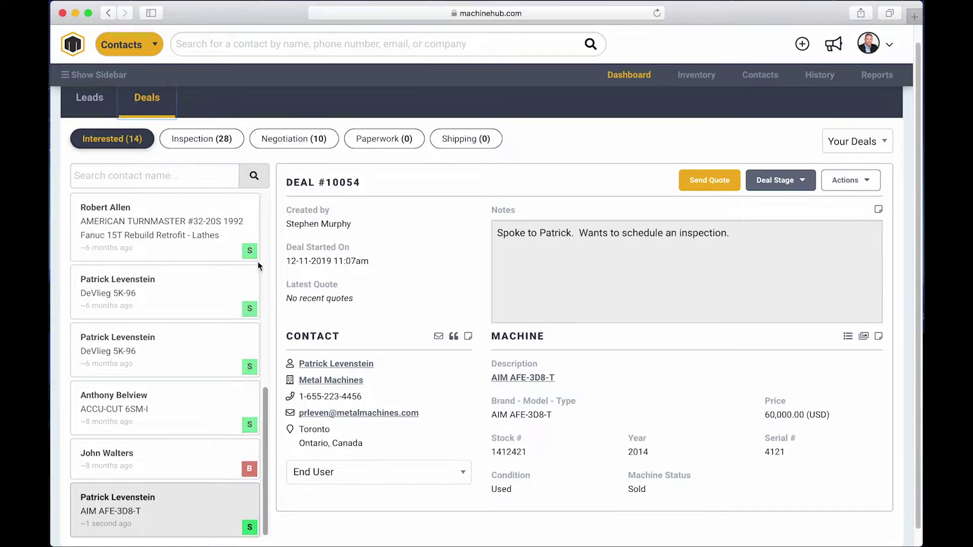
{"action": "mouse_move", "coordinate": [250, 252]}
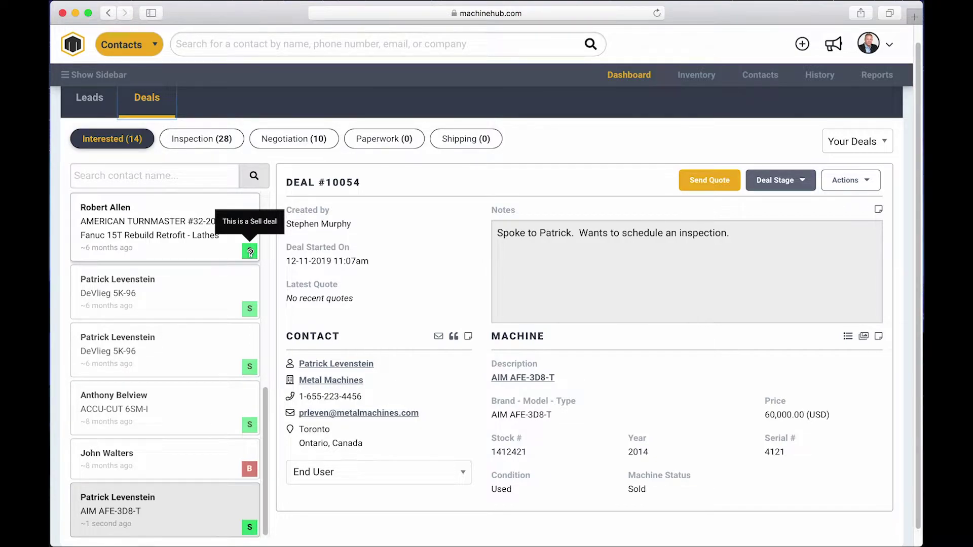
{"action": "left_click", "coordinate": [205, 462]}
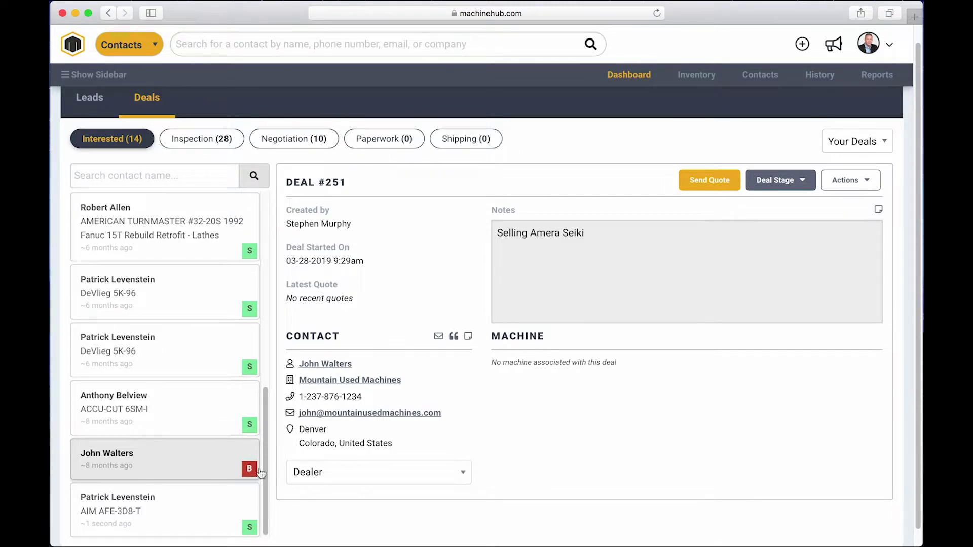
{"action": "left_click", "coordinate": [337, 367]}
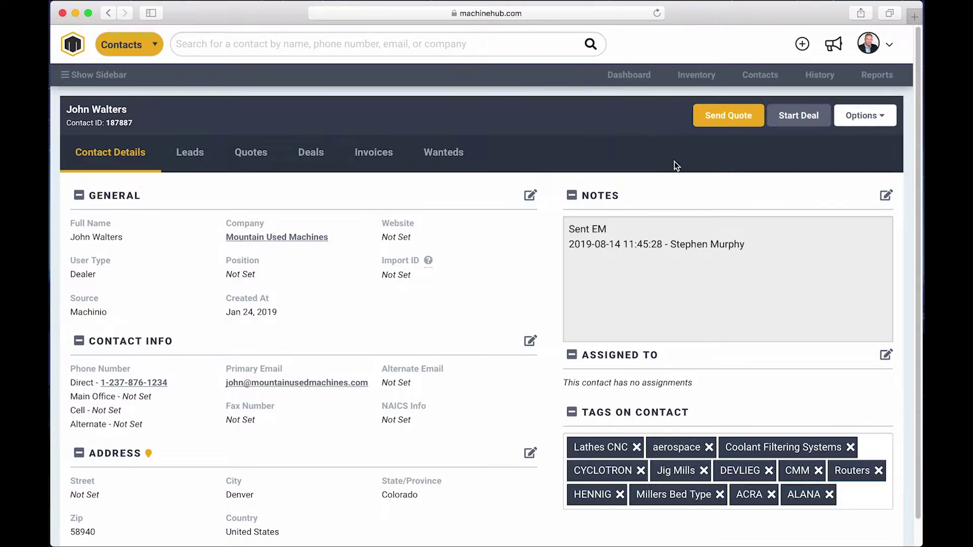
{"action": "left_click", "coordinate": [799, 119]}
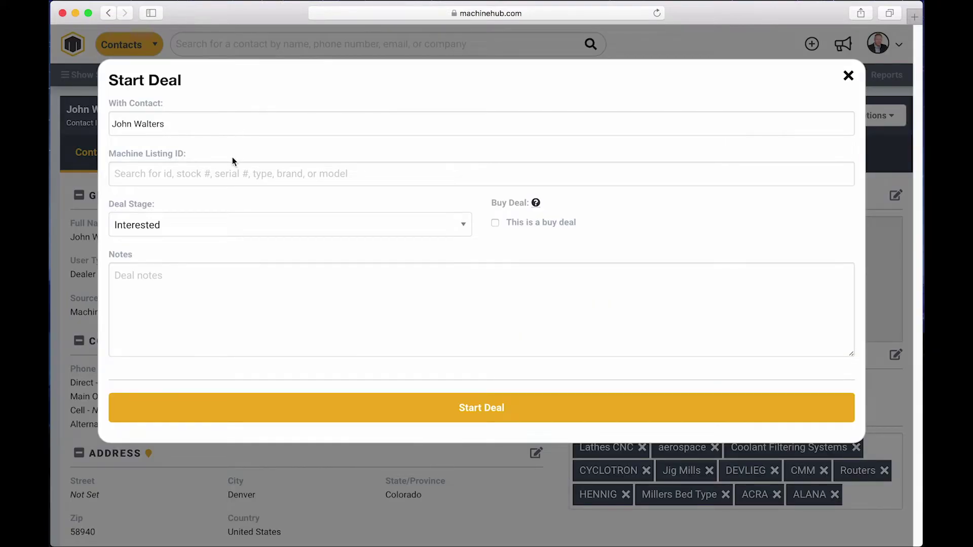
{"action": "left_click", "coordinate": [206, 172]}
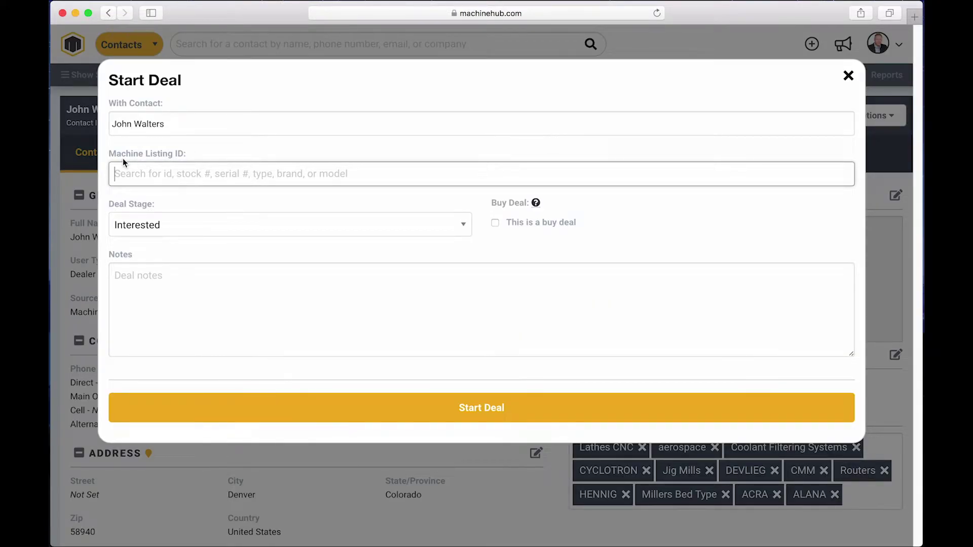
{"action": "left_click", "coordinate": [495, 224]}
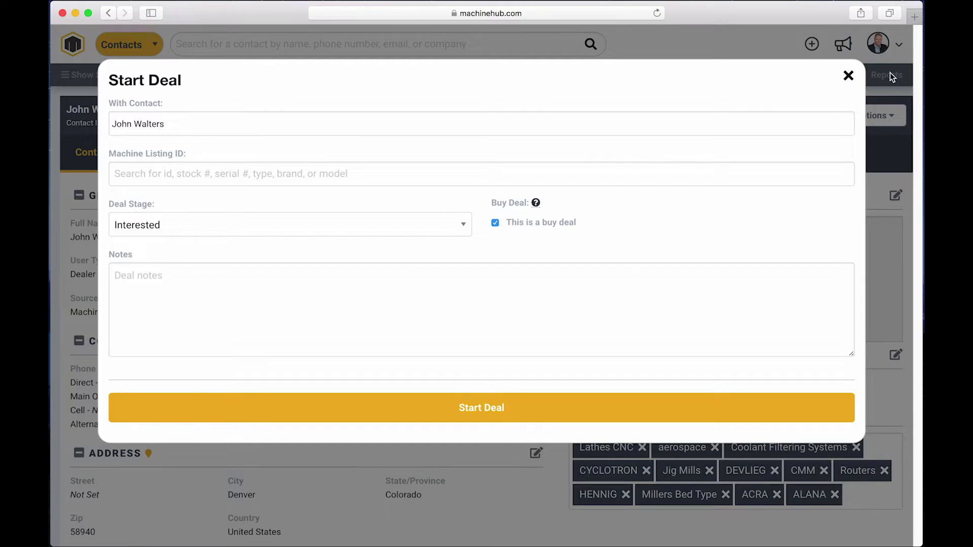
{"action": "left_click", "coordinate": [849, 77]}
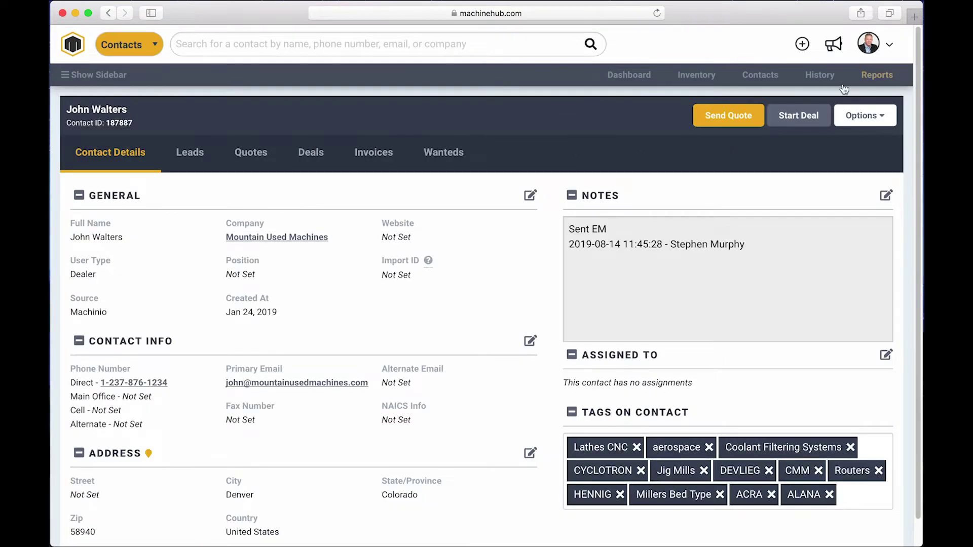
Return to the dashboard's deals and move the AIM AFE-3D8-T deal to the Inspection stage without setting up a reminder.
{"action": "left_click", "coordinate": [618, 77]}
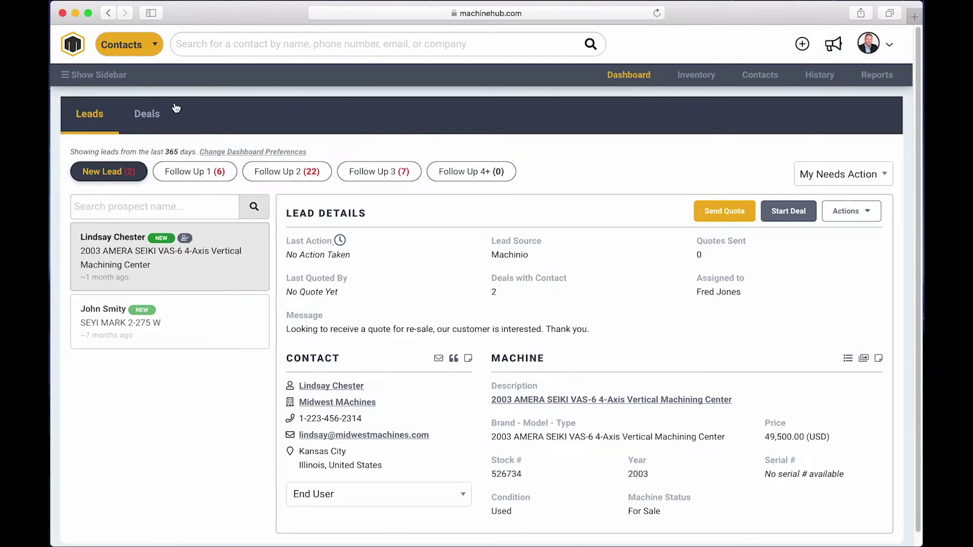
{"action": "left_click", "coordinate": [150, 116]}
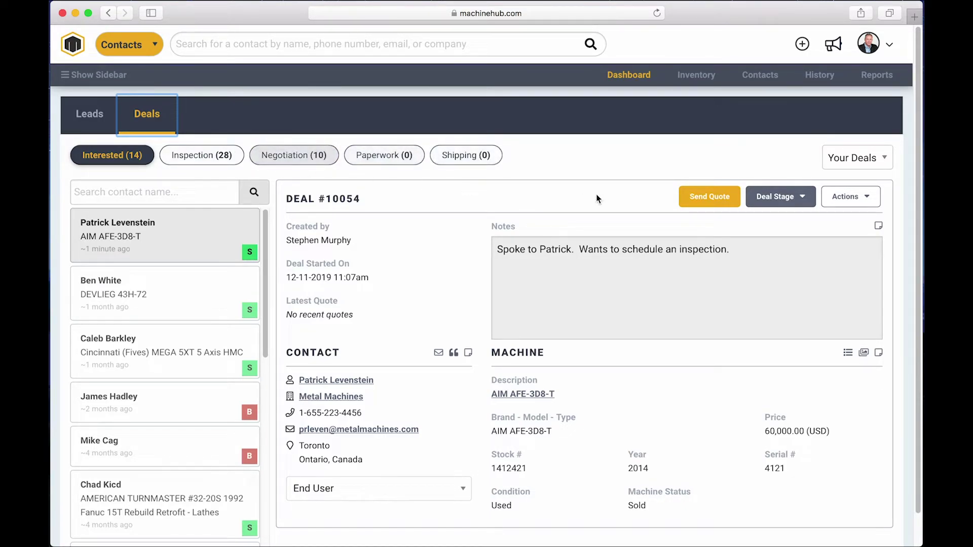
{"action": "left_click", "coordinate": [778, 202]}
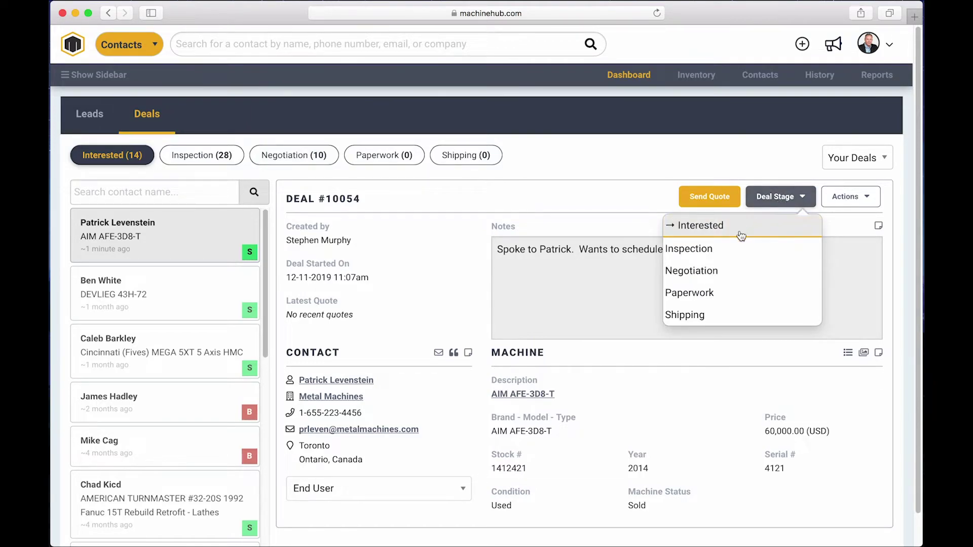
{"action": "left_click", "coordinate": [709, 253]}
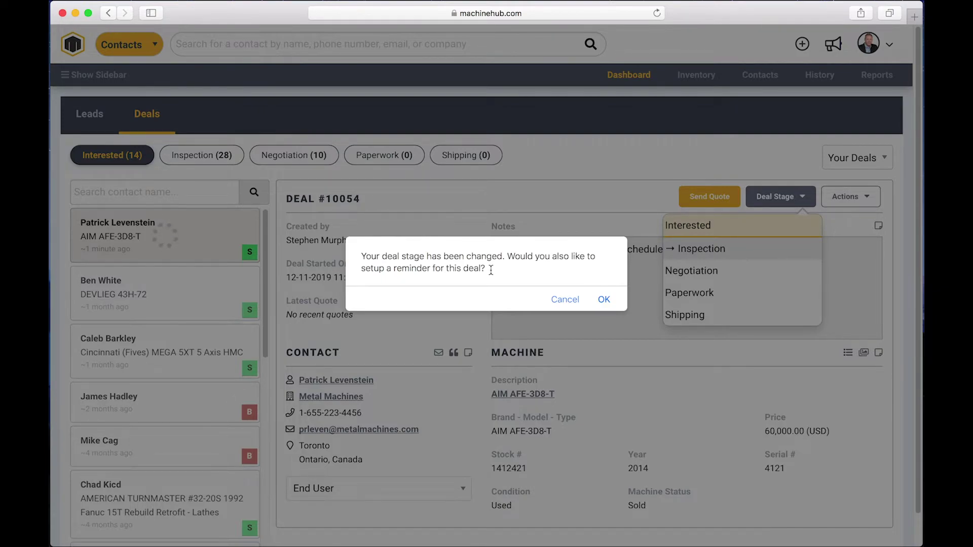
{"action": "left_click", "coordinate": [567, 302]}
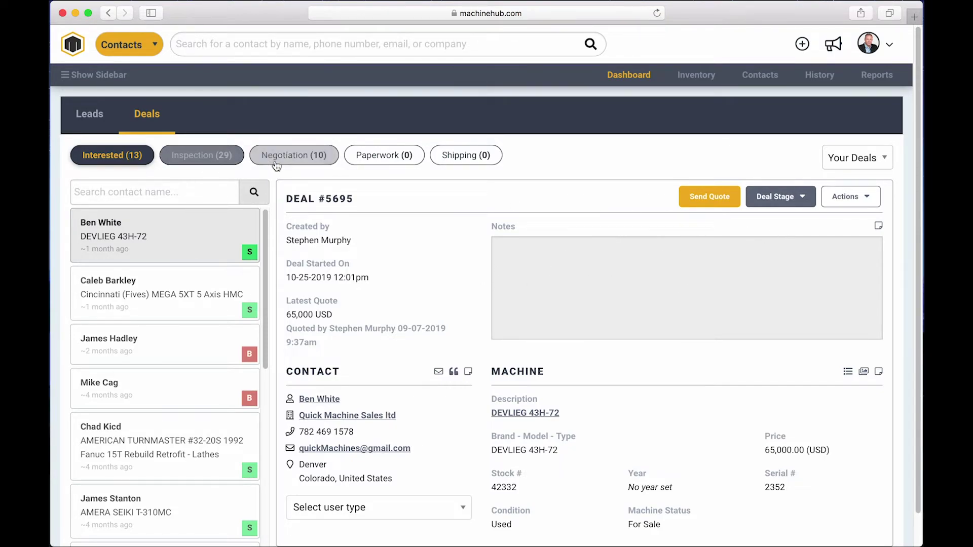
{"action": "left_click", "coordinate": [842, 203]}
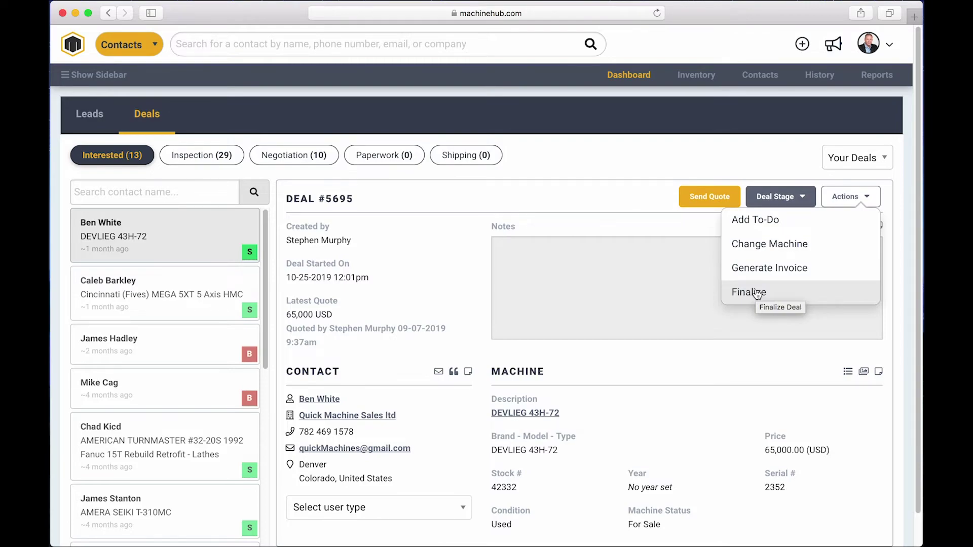
{"action": "left_click", "coordinate": [492, 400]}
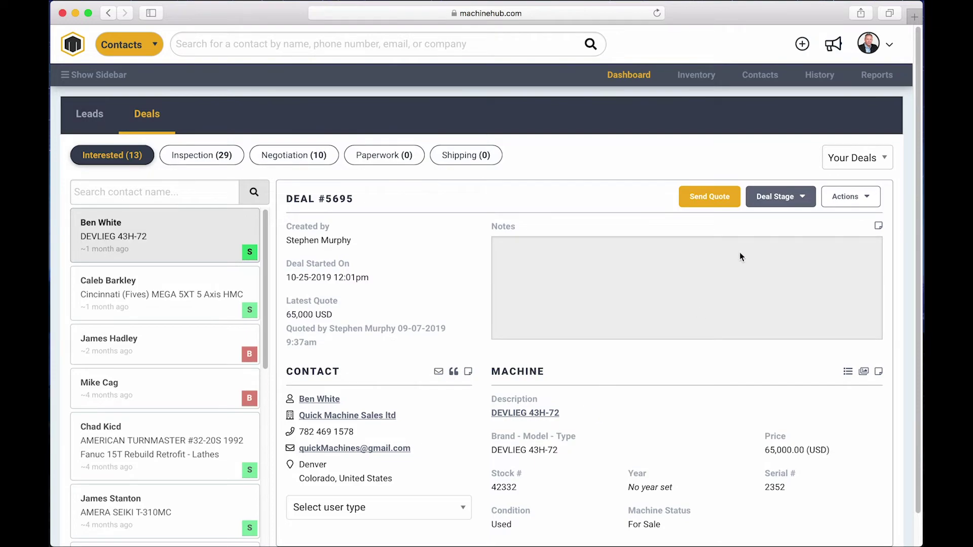
{"action": "left_click", "coordinate": [800, 199]}
Start generating an invoice for the DEVLIEG 43H-72 deal and review its shipping, invoiced item and final payment fields.
{"action": "left_click", "coordinate": [851, 196]}
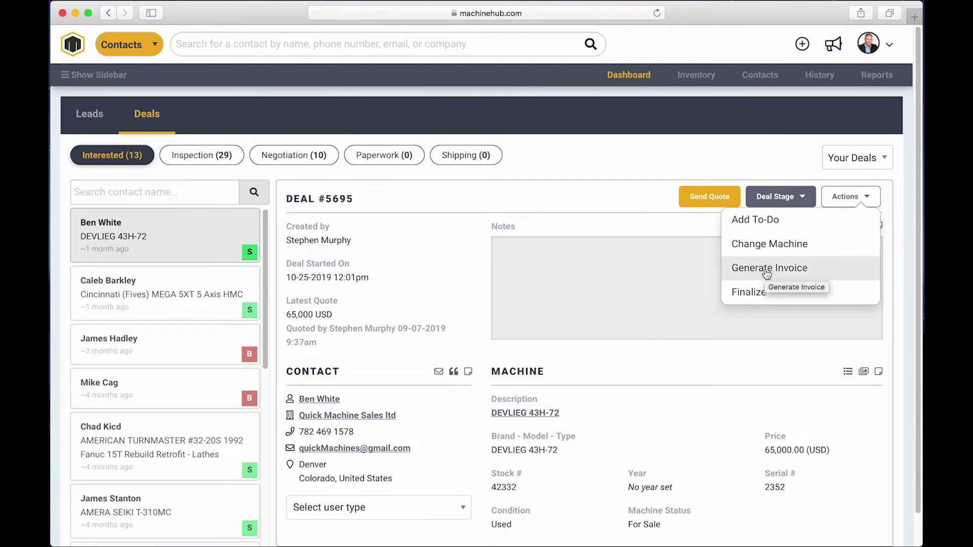
{"action": "left_click", "coordinate": [767, 271]}
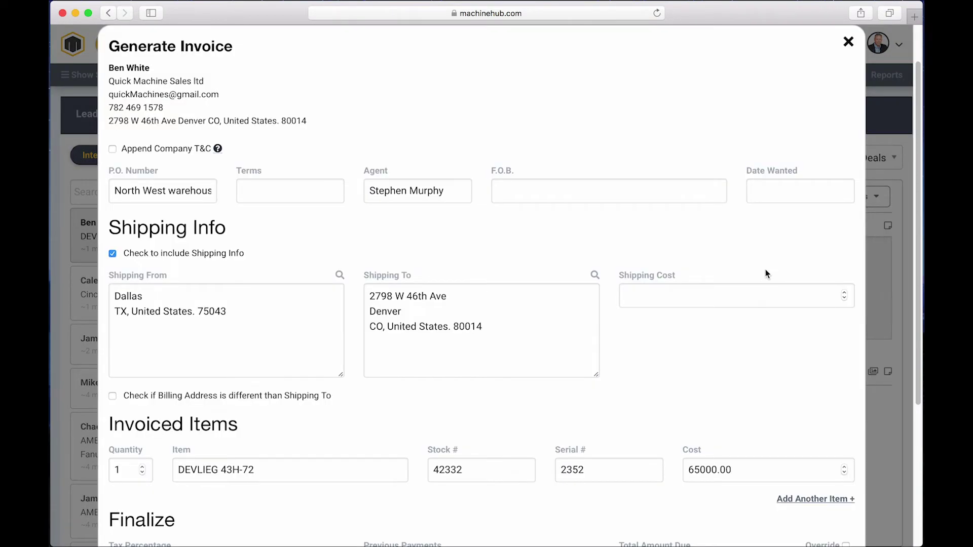
{"action": "scroll", "coordinate": [508, 284], "scroll_direction": "down", "scroll_amount": 1}
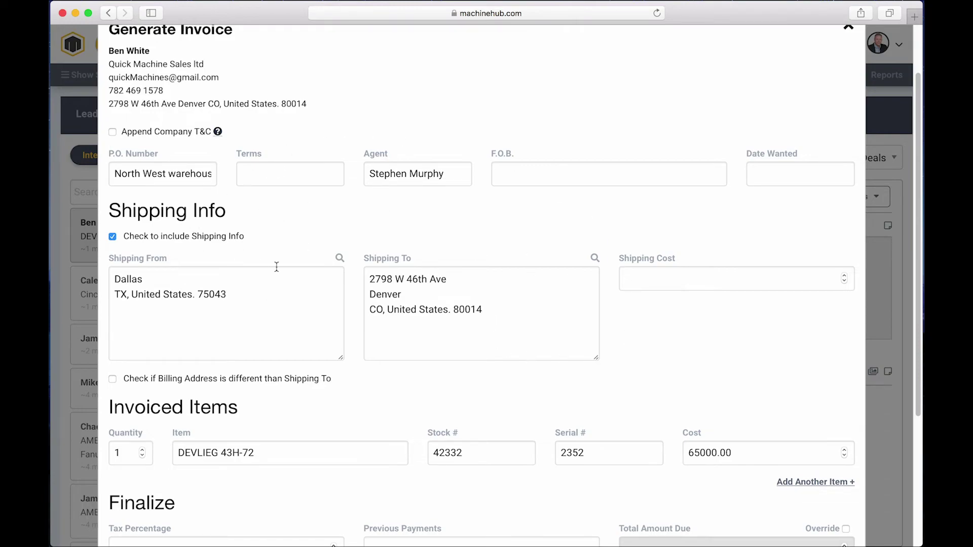
{"action": "scroll", "coordinate": [516, 342], "scroll_direction": "down", "scroll_amount": 5}
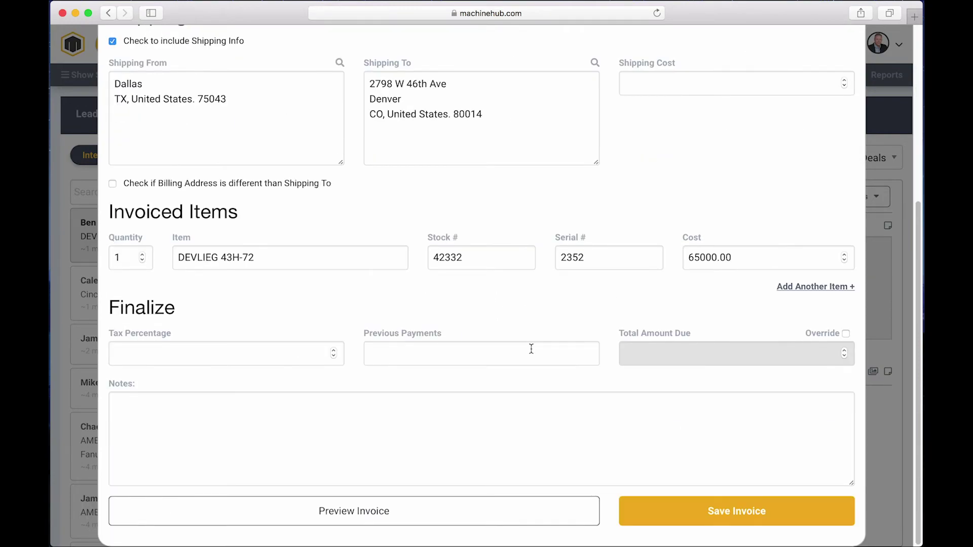
Preview the DEVLIEG 43H-72 invoice, read it through to the end, and return to the invoice form.
{"action": "left_click", "coordinate": [366, 511]}
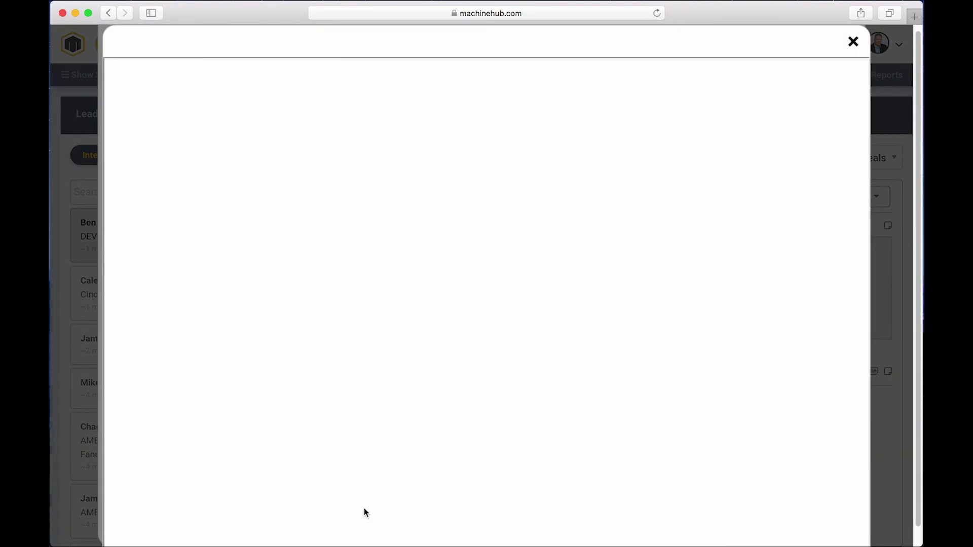
{"action": "scroll", "coordinate": [554, 269], "scroll_direction": "down", "scroll_amount": 10}
{"action": "scroll", "coordinate": [555, 270], "scroll_direction": "up", "scroll_amount": 10}
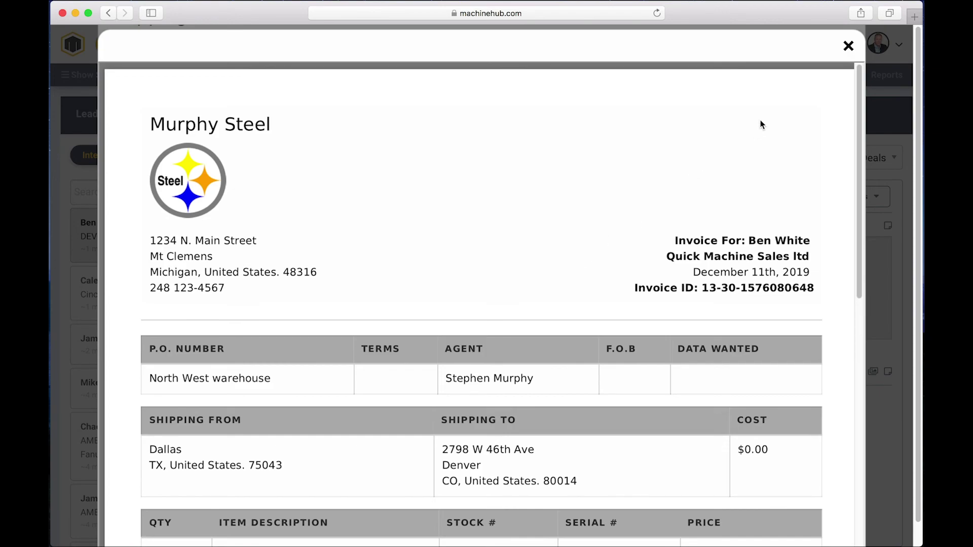
{"action": "left_click", "coordinate": [847, 46]}
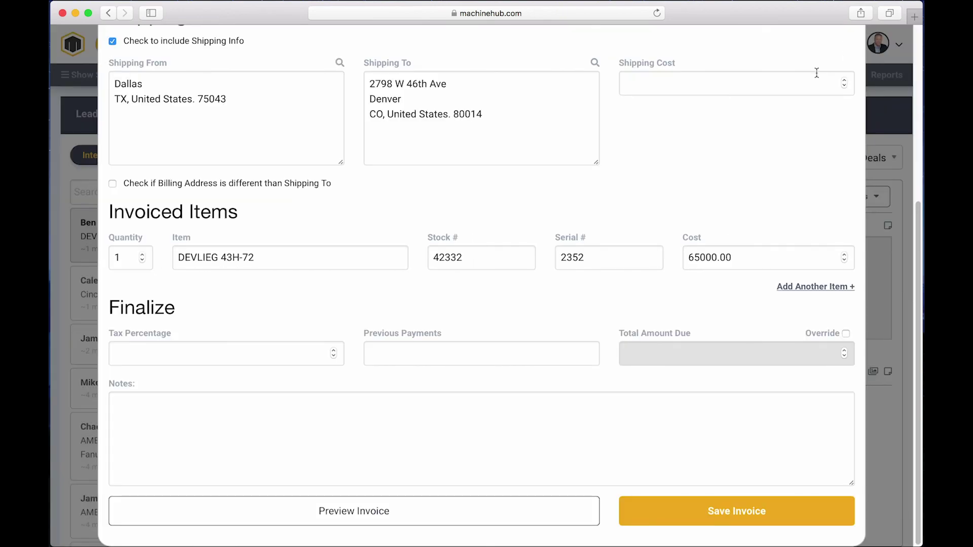